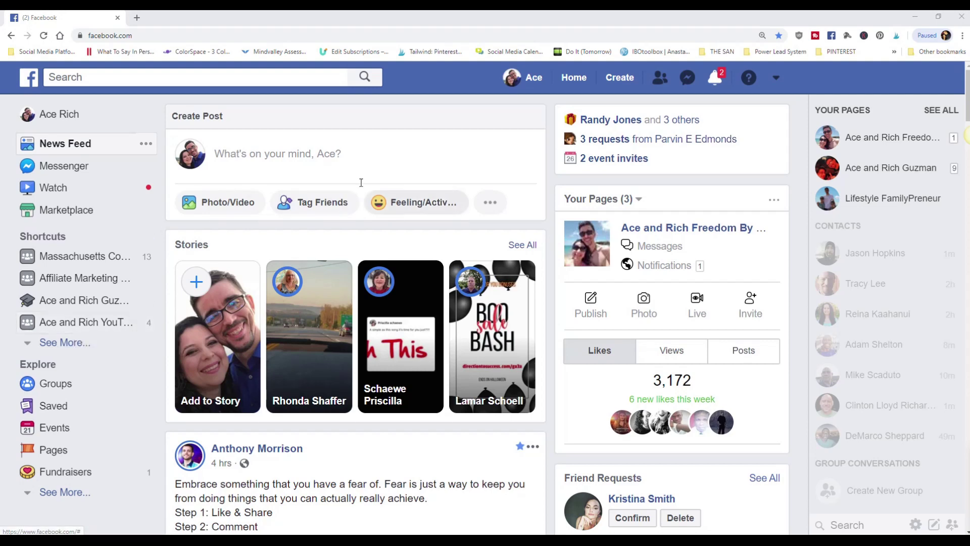
Step: Abandon a feed post draft and navigate via Groups to the Ultimate Digital Marketing Inner Circle group
click(326, 156)
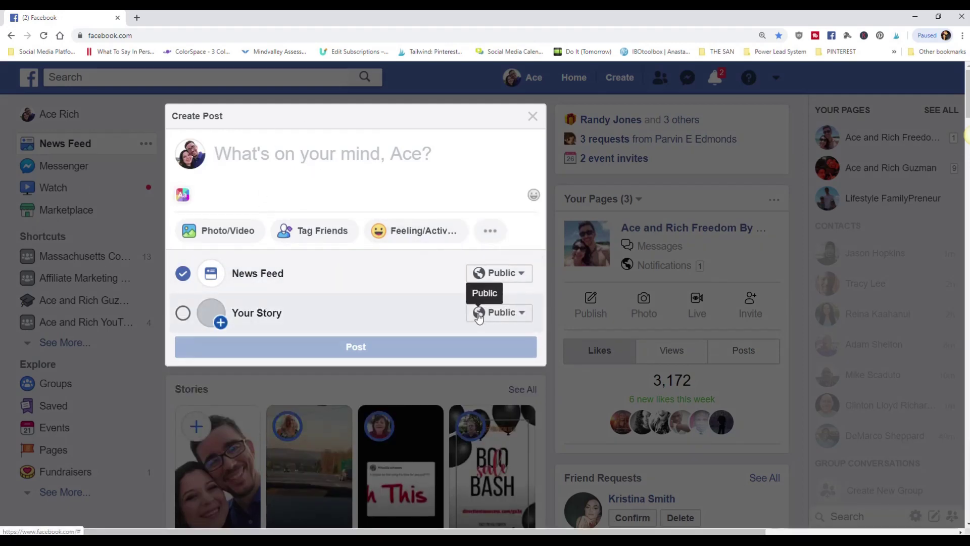
click(532, 117)
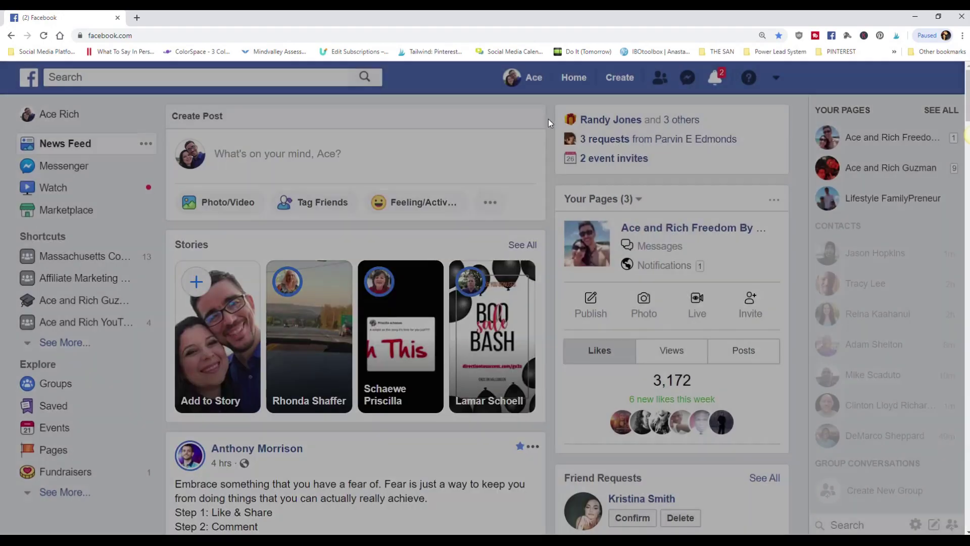
click(57, 384)
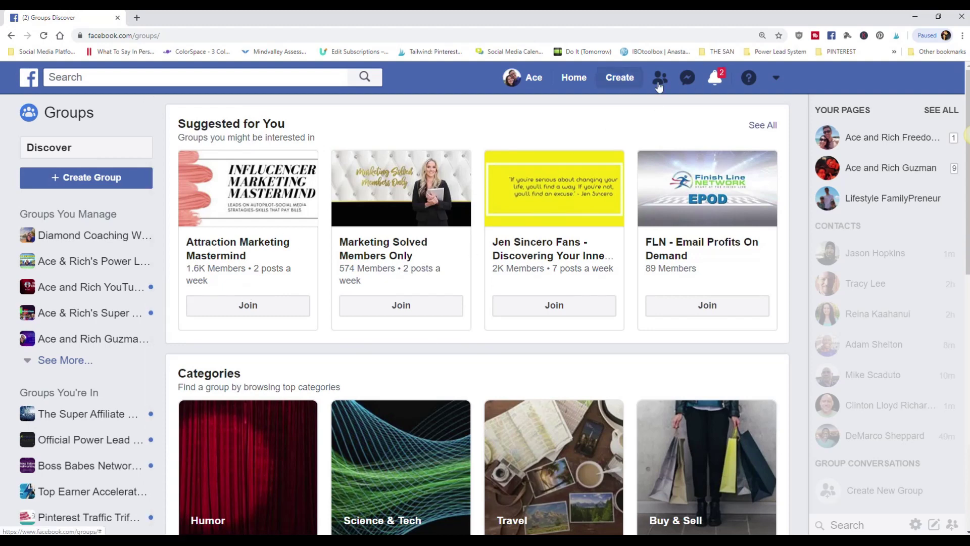
click(575, 79)
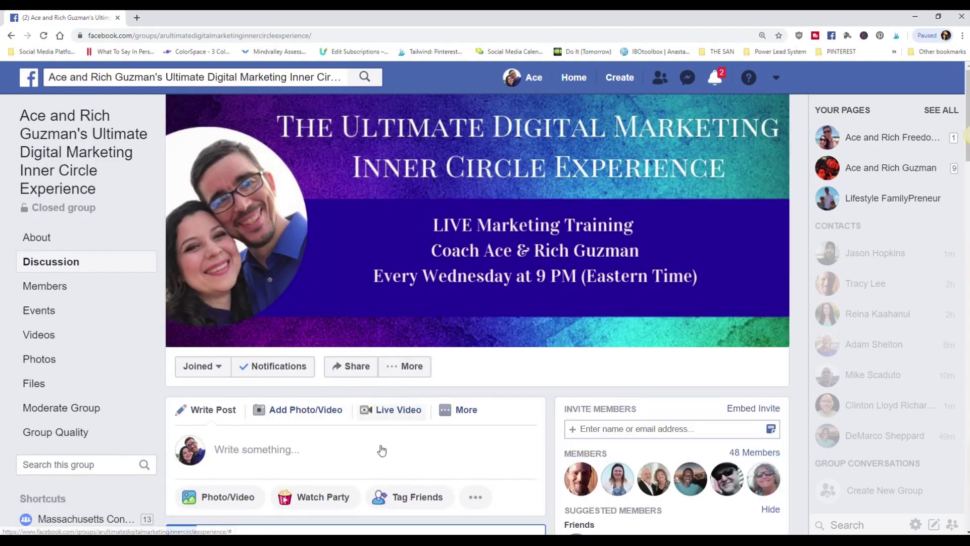
scroll(332, 328, down, 2)
Step: Draft a group post reading 'This is test.' on a cyan background
click(289, 298)
text(This is test.)
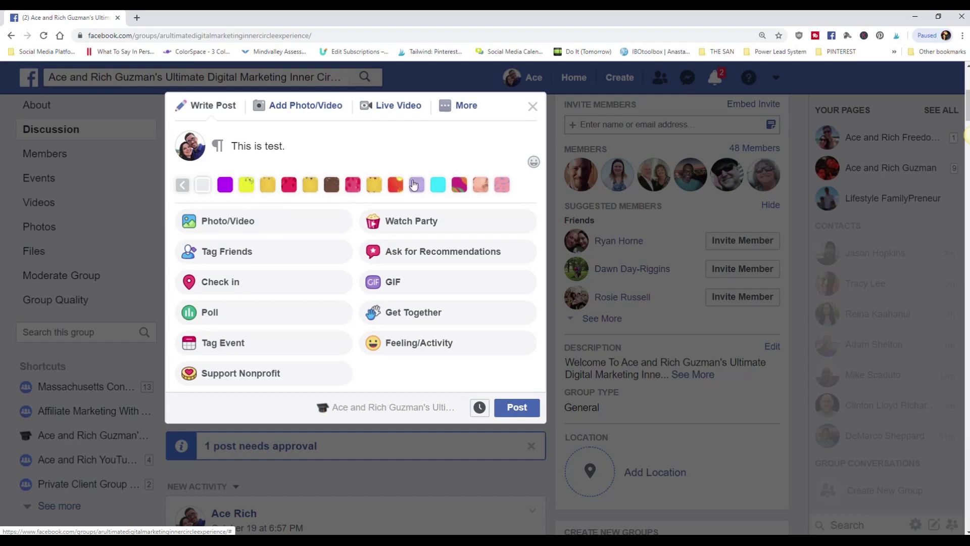
click(438, 186)
scroll(470, 402, down, 2)
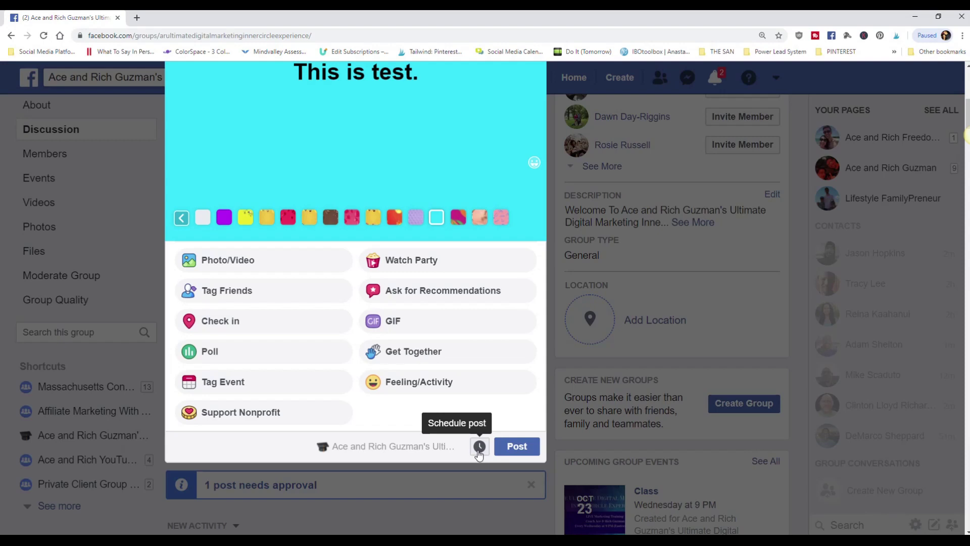
Step: Enter a publish time of October 24 in the Schedule Post dialog, then dismiss it without scheduling
click(480, 446)
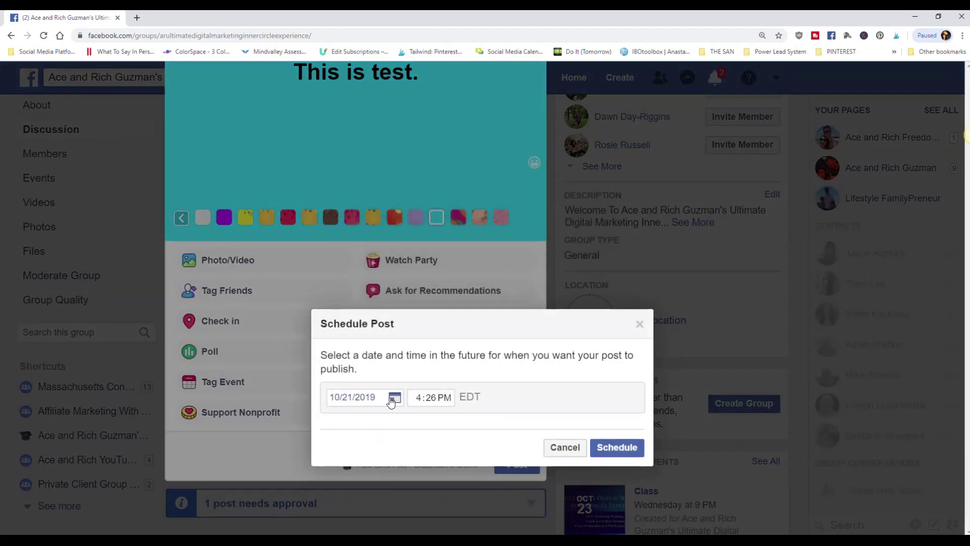
click(393, 398)
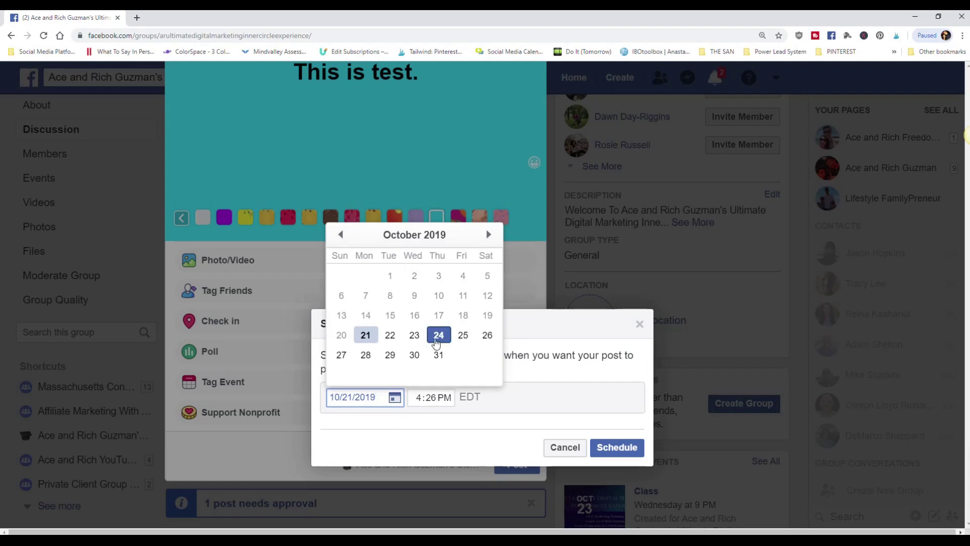
click(438, 338)
click(432, 403)
text(7)
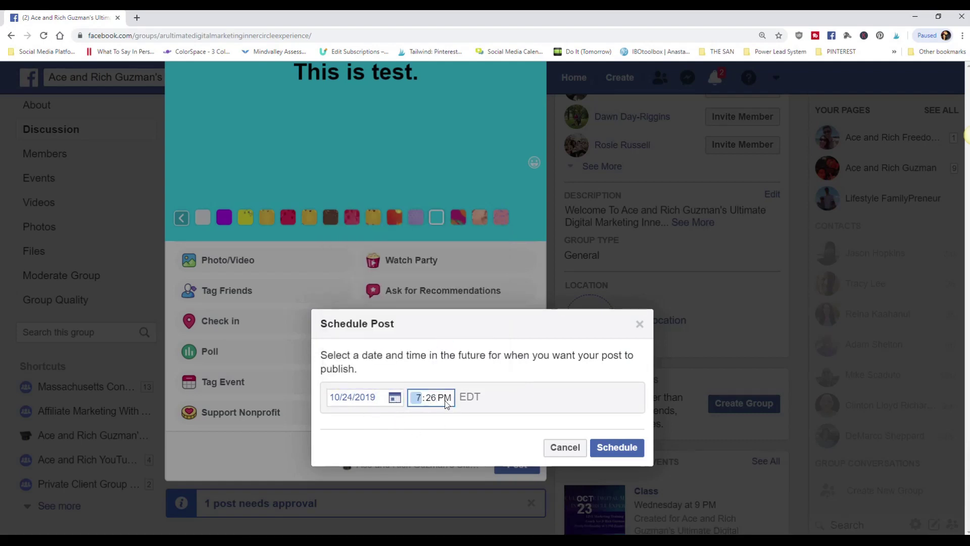
text(03)
click(639, 325)
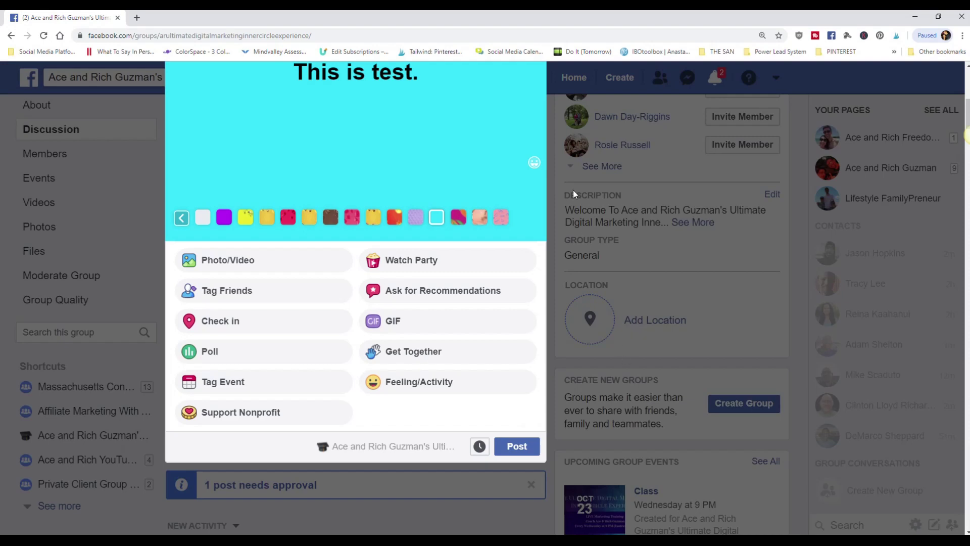
scroll(464, 308, up, 3)
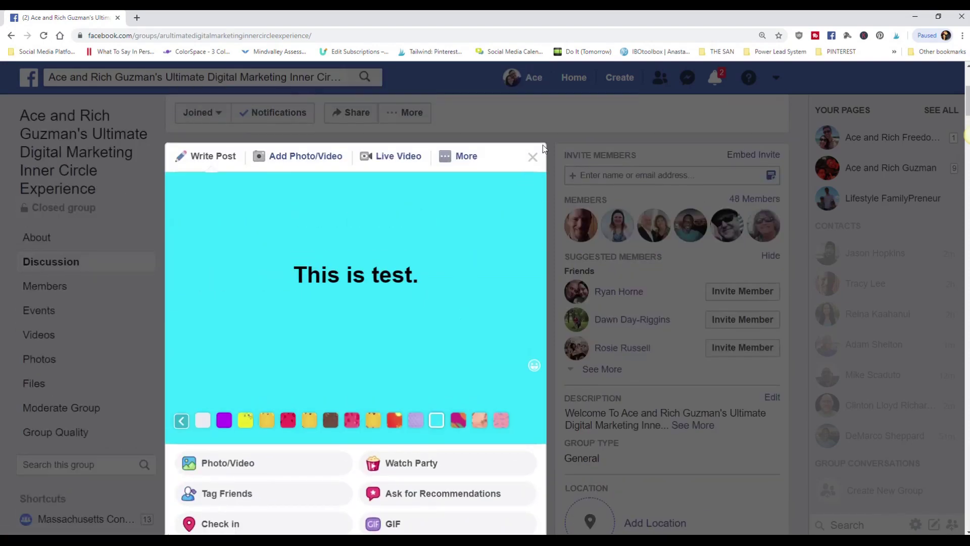
Step: Discard the group draft and navigate to the Ace and Rich Freedom By Design fan page
click(535, 157)
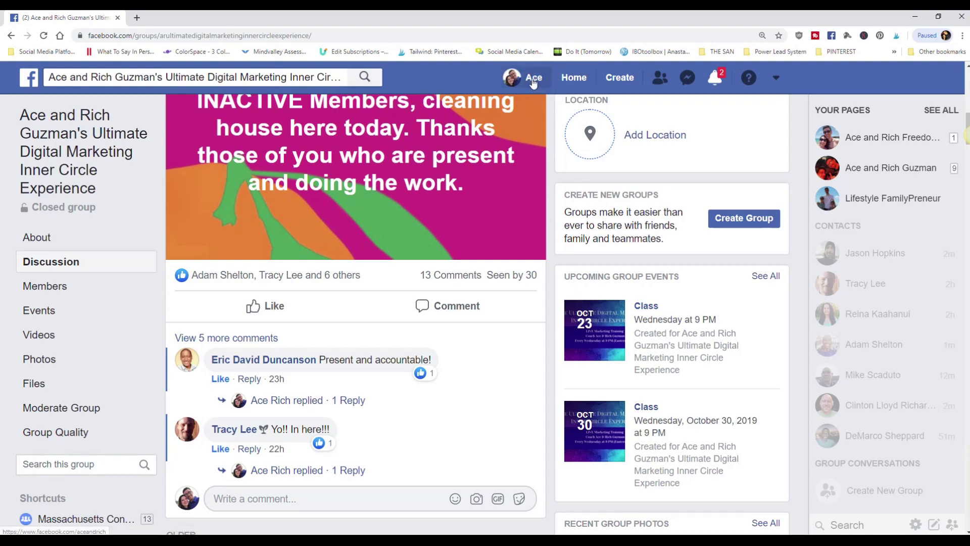
click(534, 77)
click(581, 279)
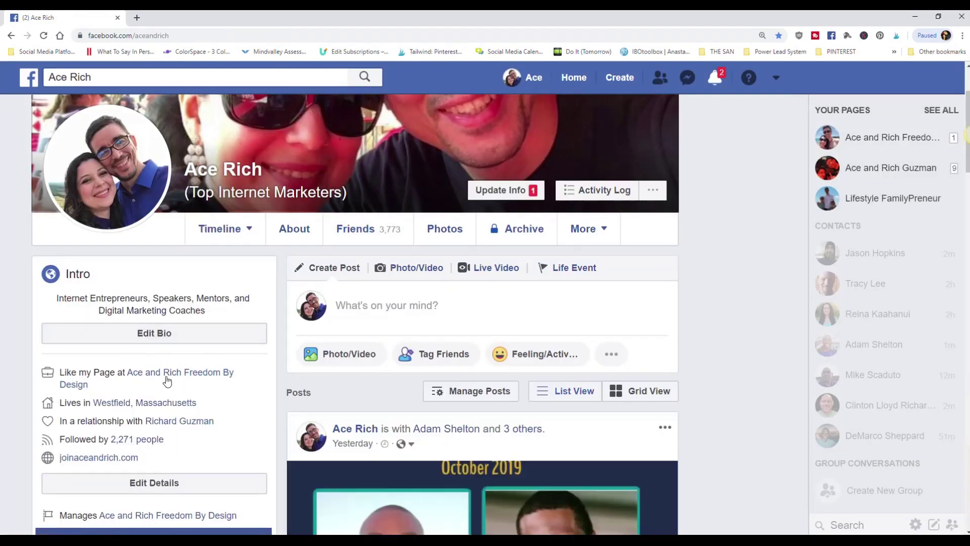
scroll(256, 359, down, 2)
scroll(228, 334, down, 3)
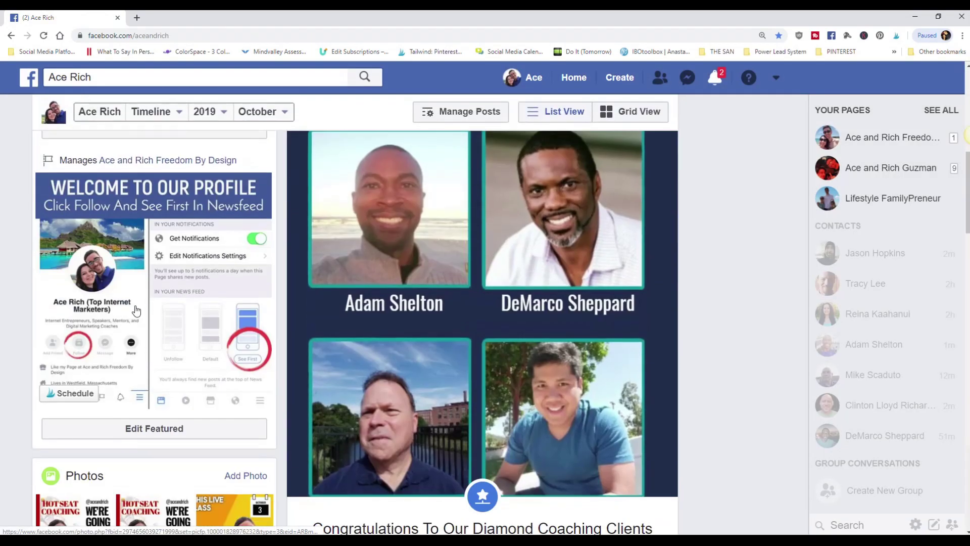
scroll(194, 327, up, 2)
scroll(194, 326, up, 2)
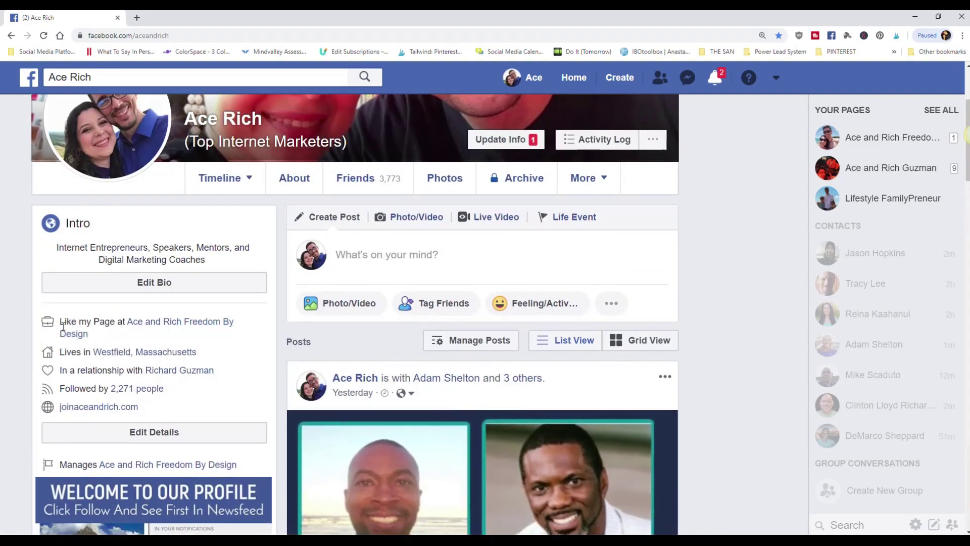
click(176, 326)
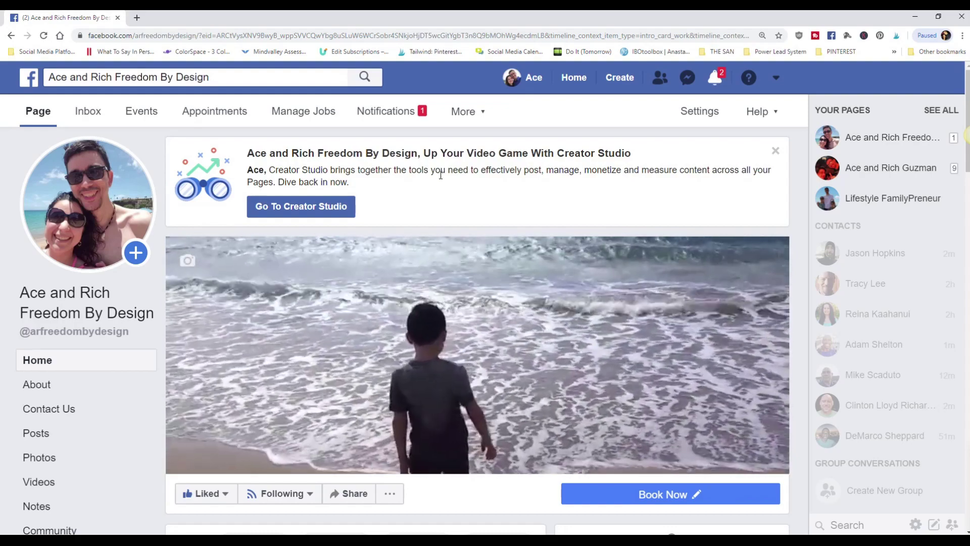
Step: Check the page's empty Scheduled Posts list in Publishing Tools and launch Creator Studio in a new tab
click(468, 114)
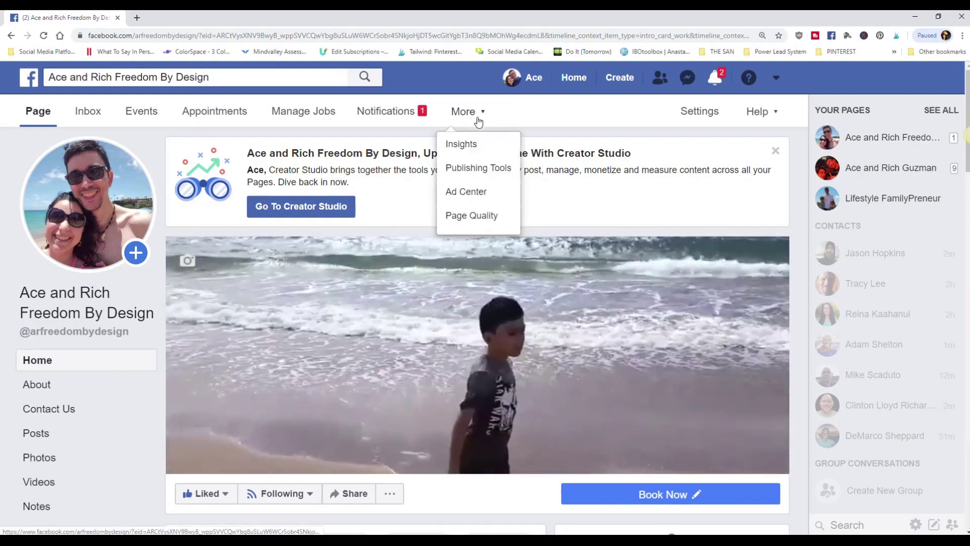
click(464, 169)
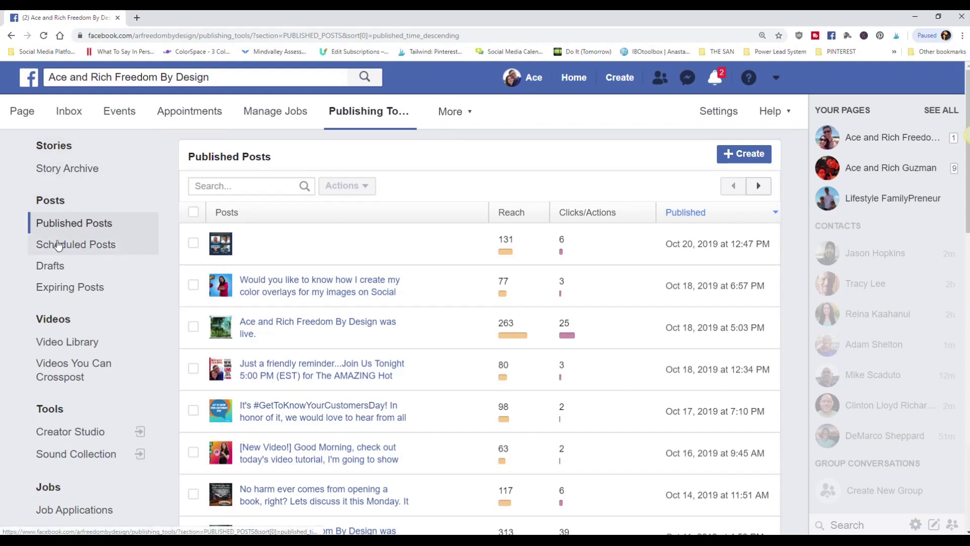
click(76, 245)
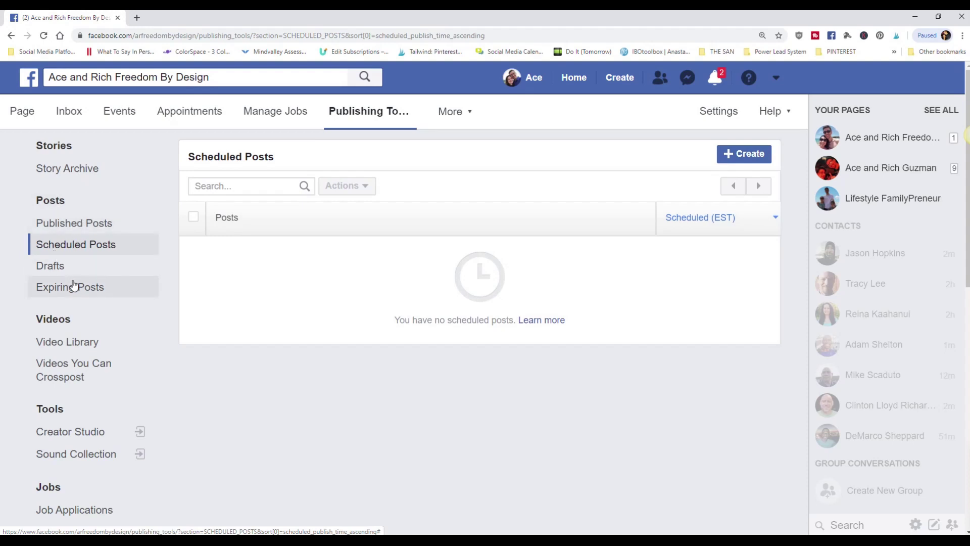
scroll(70, 286, down, 2)
click(76, 329)
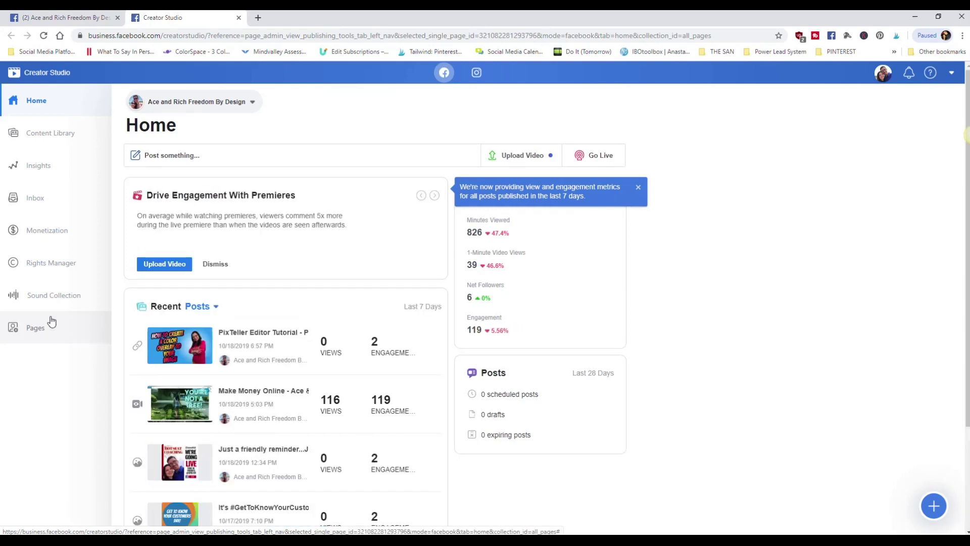
Step: Compose a page post with the purple quote image attached and caption 'This is TEST!'
click(169, 160)
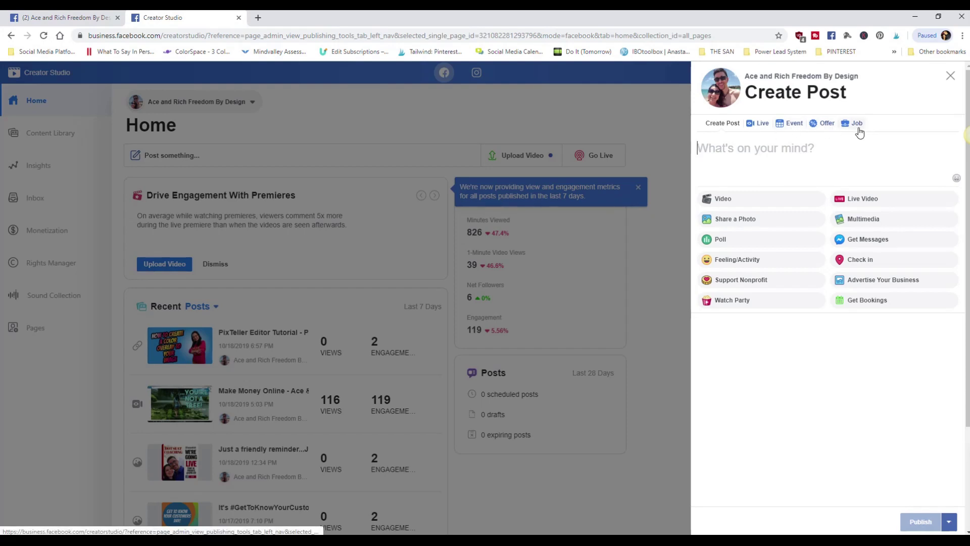
click(748, 221)
click(435, 161)
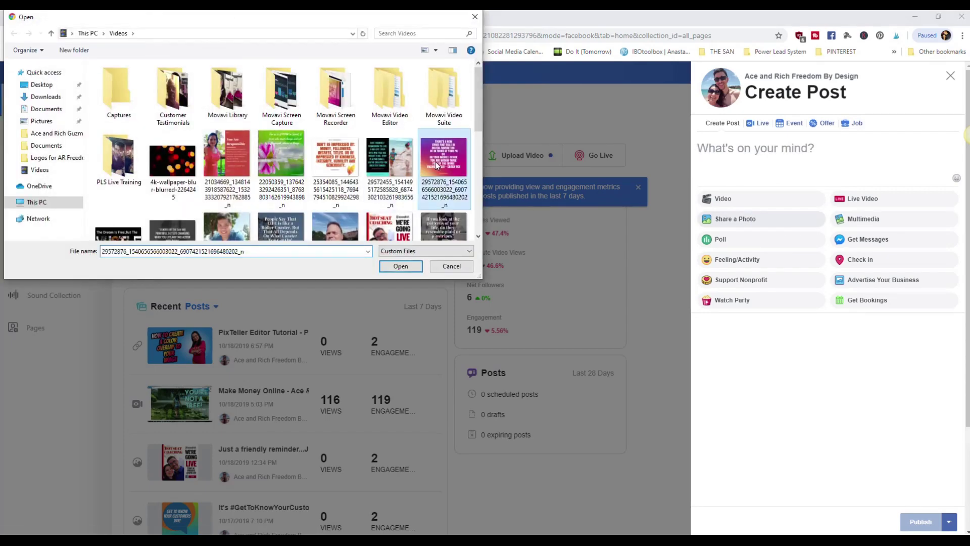
click(400, 266)
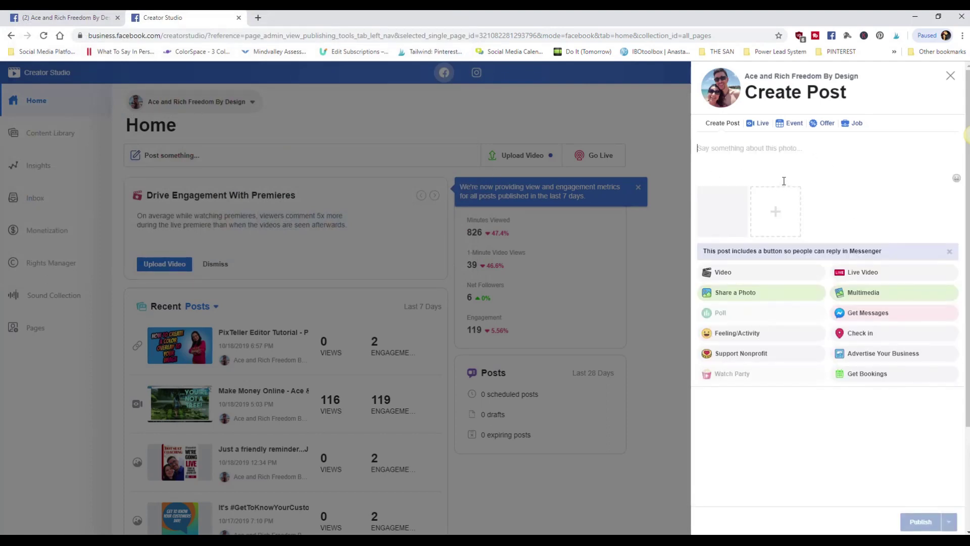
text(This is TEST!)
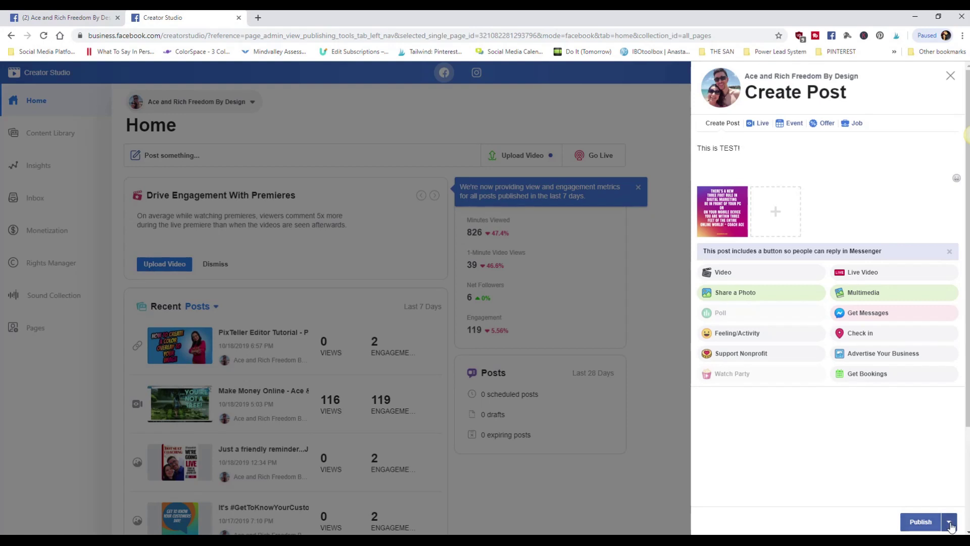
Step: Choose Schedule from the publish options and set the date to 10/24/2019
click(949, 523)
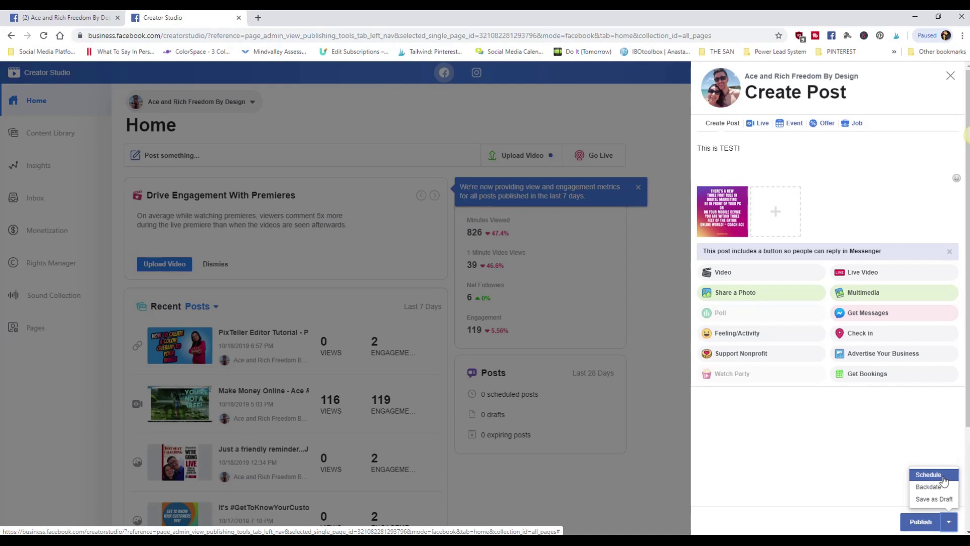
click(929, 475)
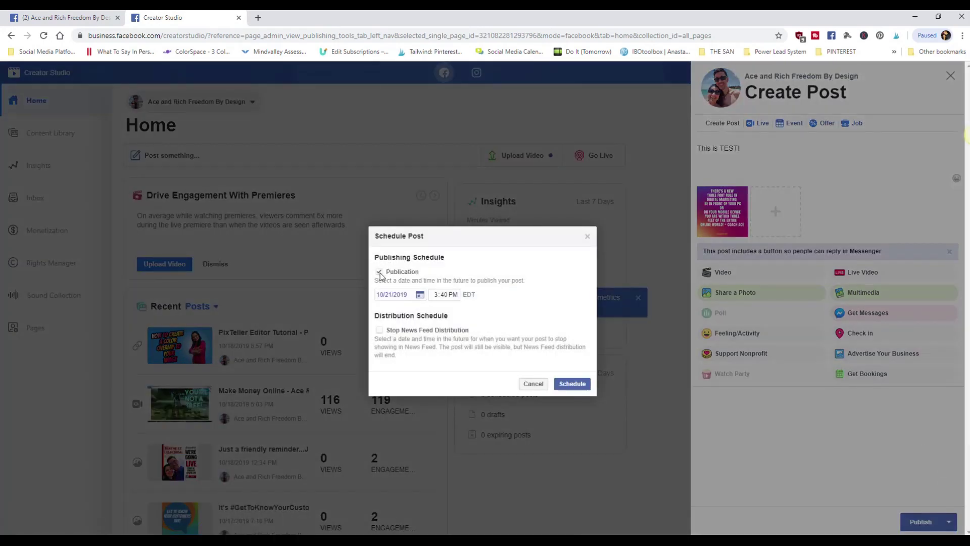
click(408, 299)
click(449, 378)
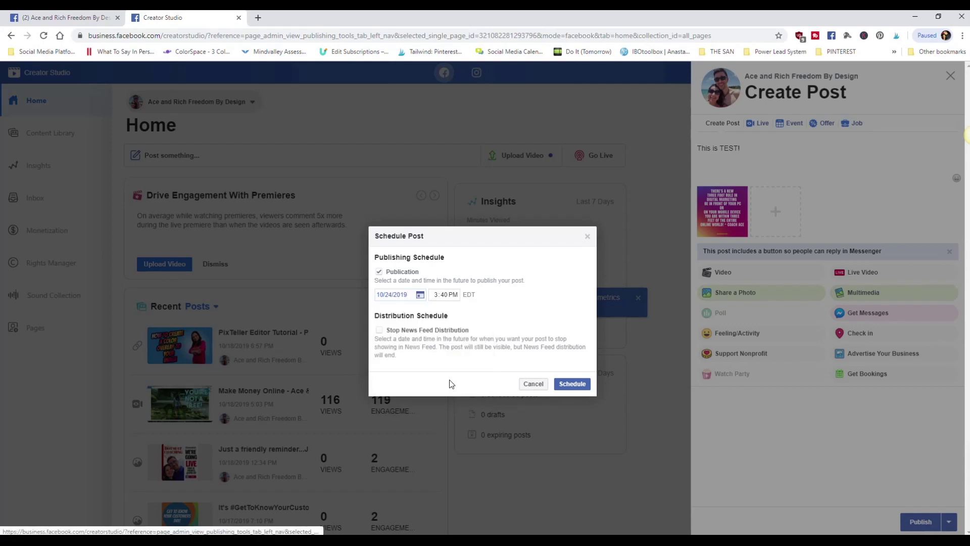
Step: Set the publish time to 7:00 AM, then cancel scheduling
click(437, 296)
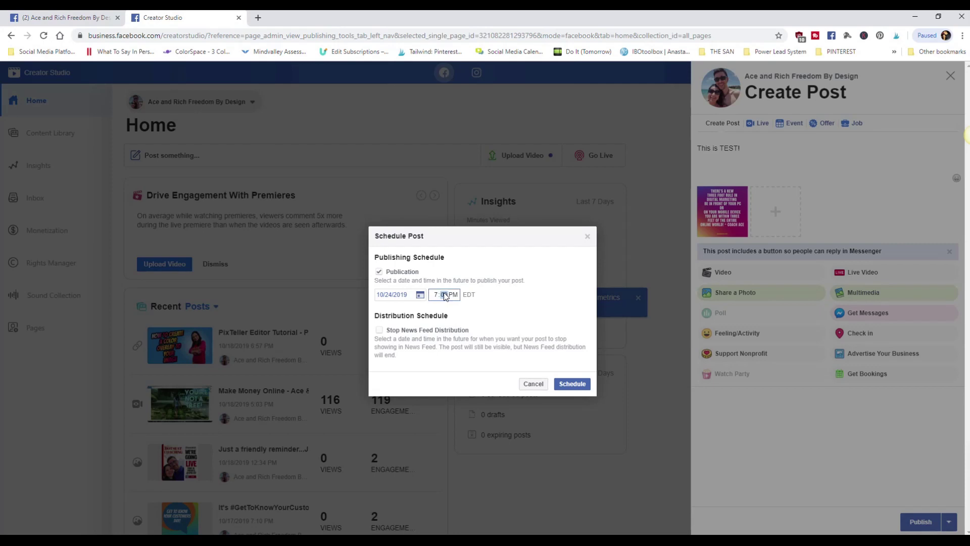
click(456, 297)
key(a)
click(531, 384)
Step: Discard the unfinished photo post, returning to the Home dashboard with 0 scheduled posts
click(51, 186)
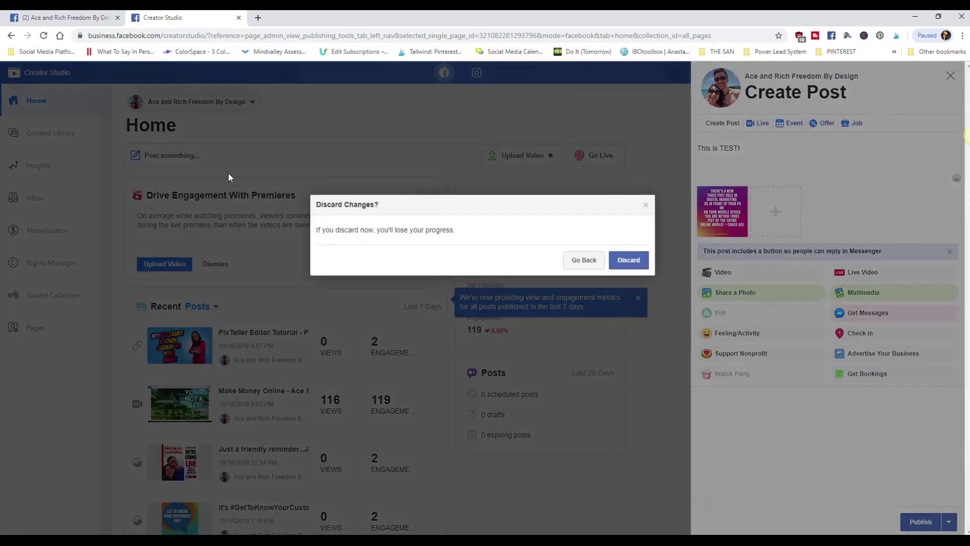
click(628, 260)
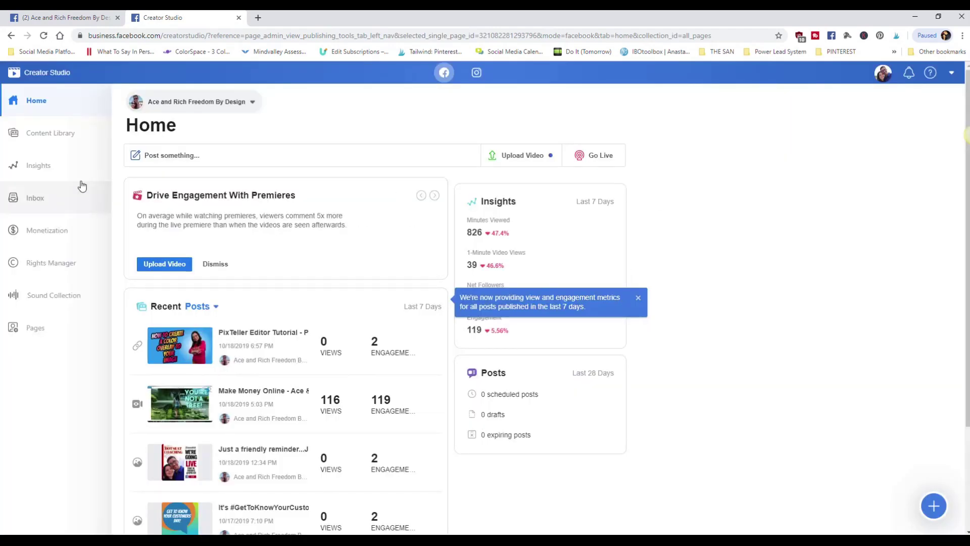